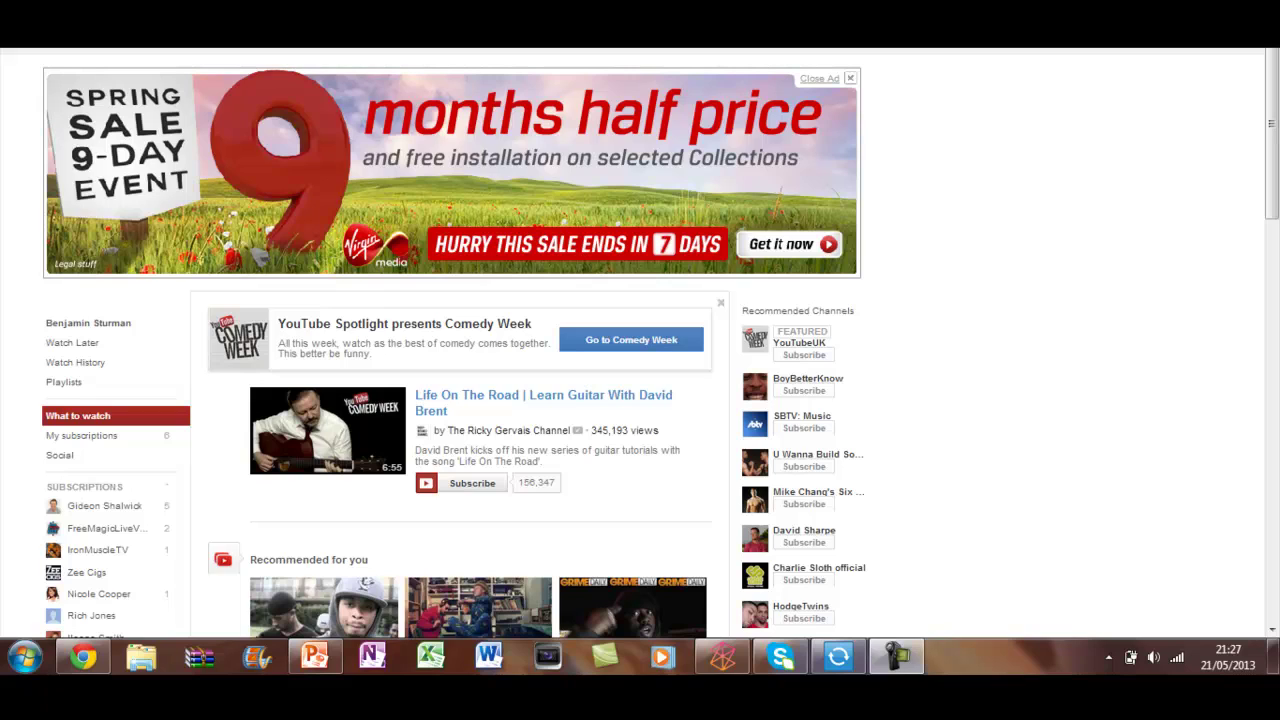
# Search YouTube for "dog training" and pick the suggested search "dog training tips"
pyautogui.click(384, 40)
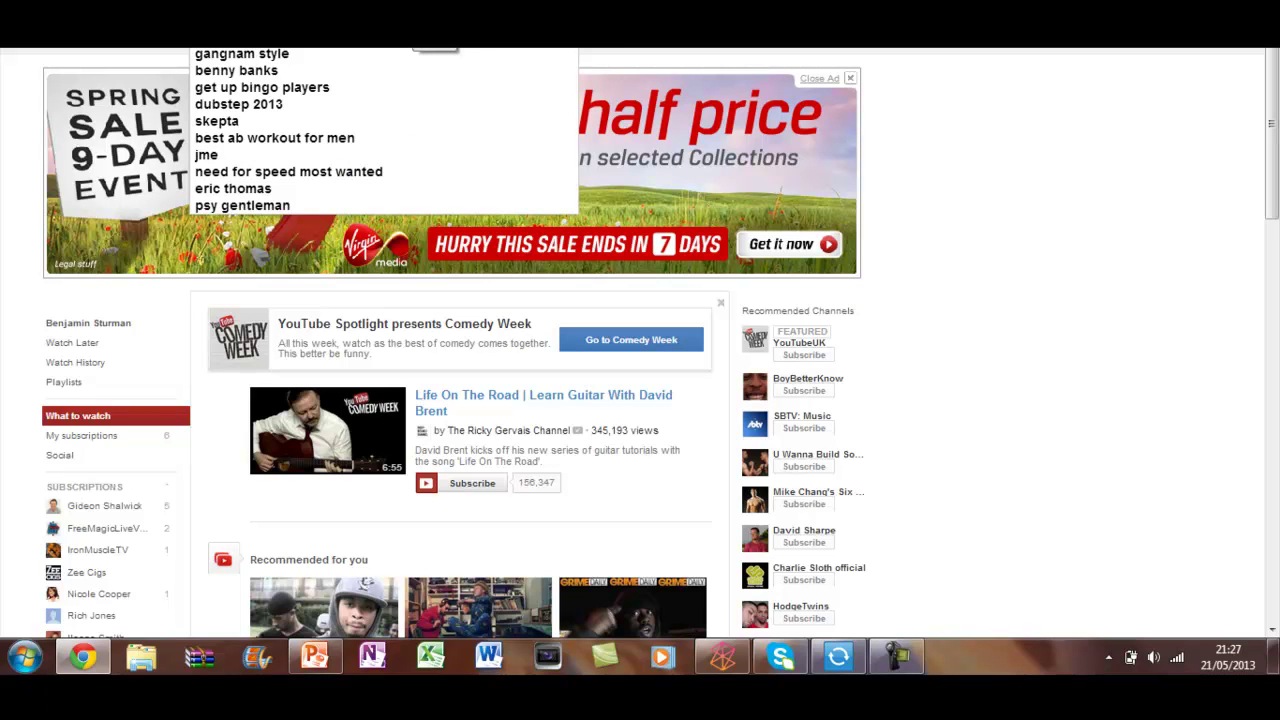
pyautogui.write('dog tr')
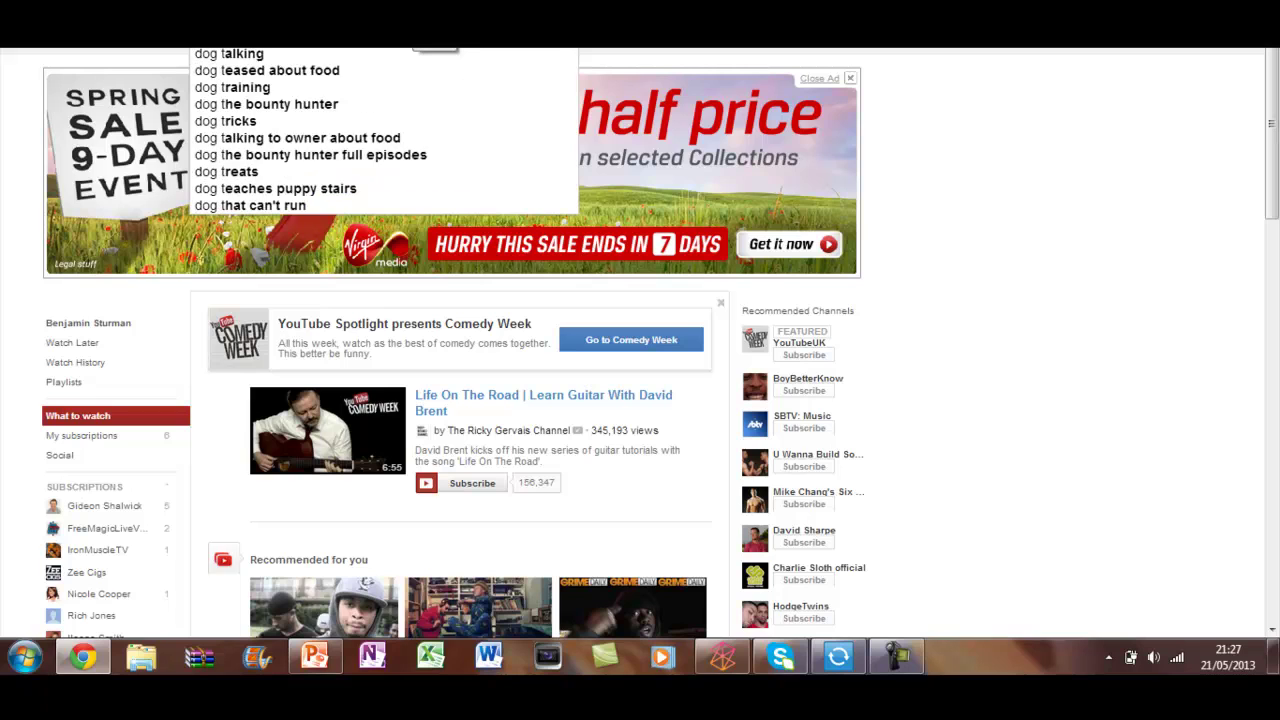
pyautogui.write('aining')
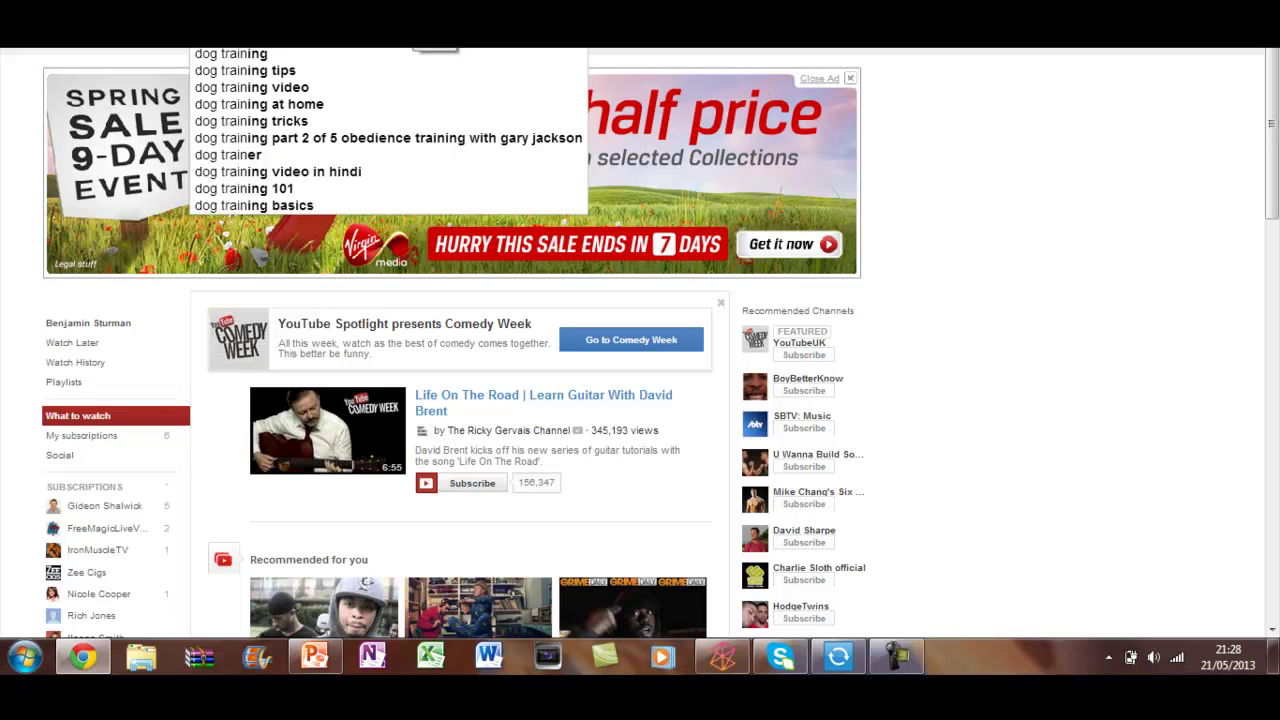
pyautogui.press('Return')
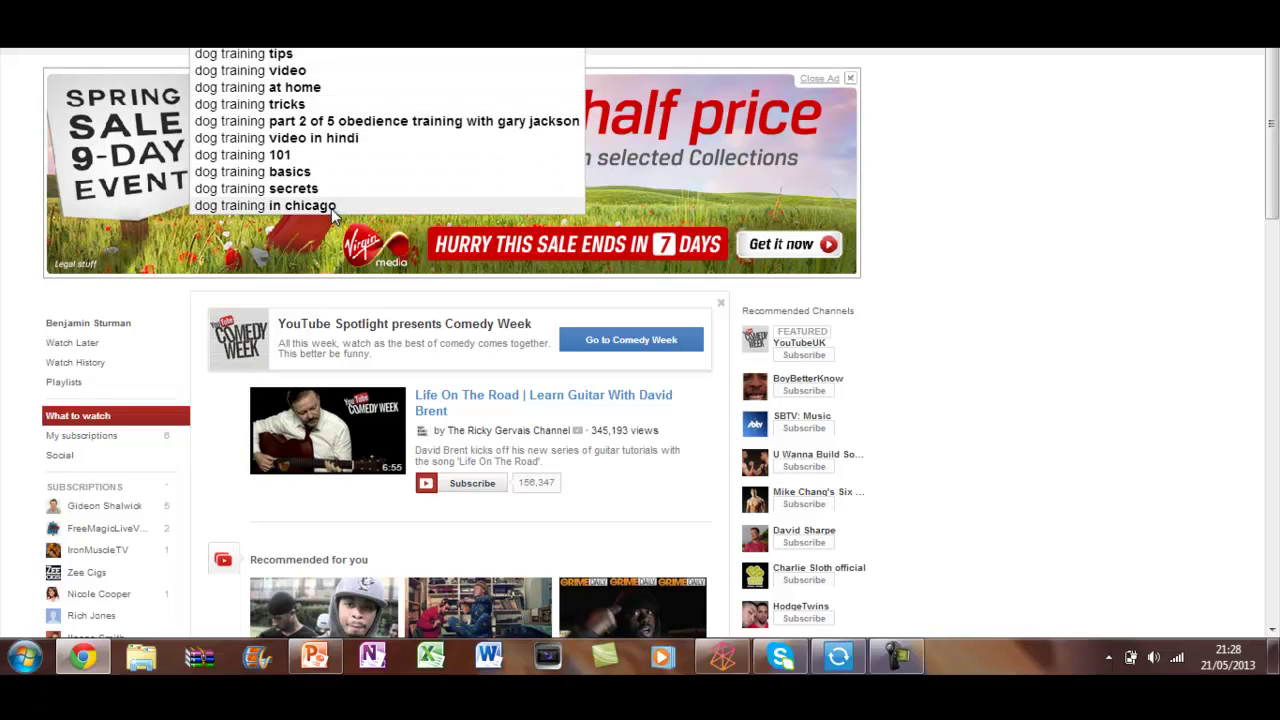
pyautogui.click(325, 62)
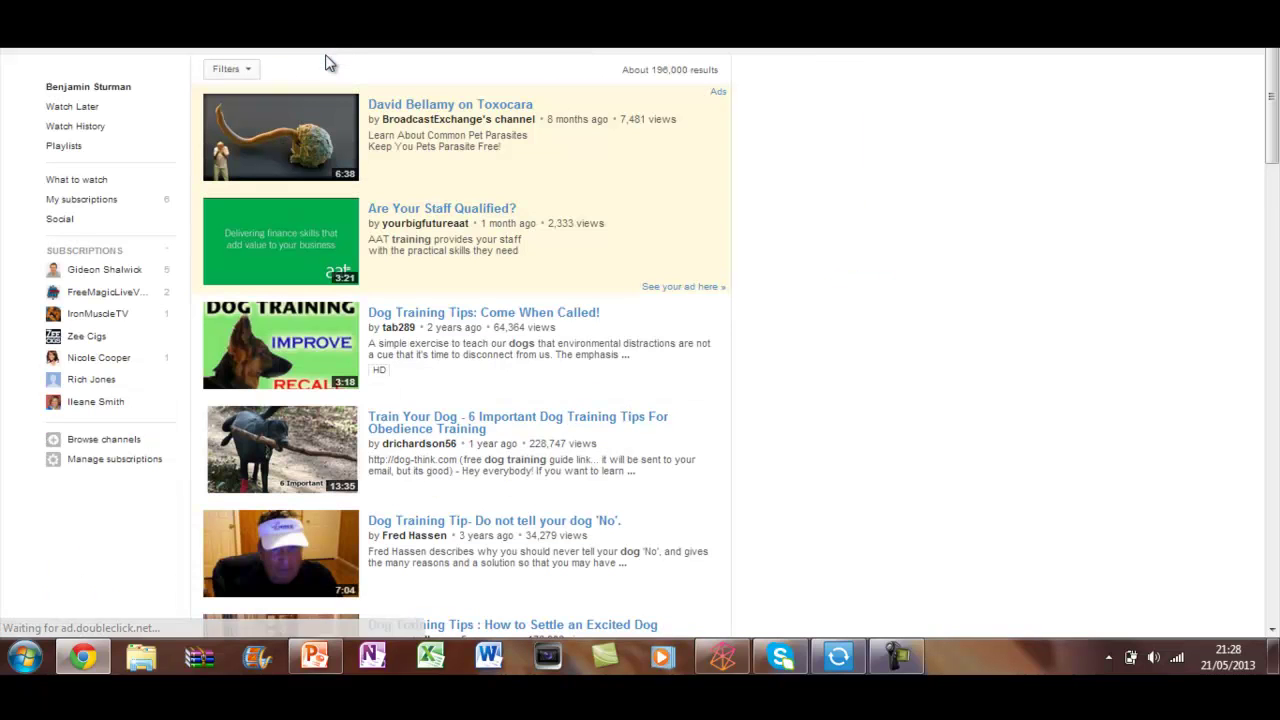
# Check the number of results for the "dog training tips" search
pyautogui.moveTo(653, 69); pyautogui.dragTo(690, 69)
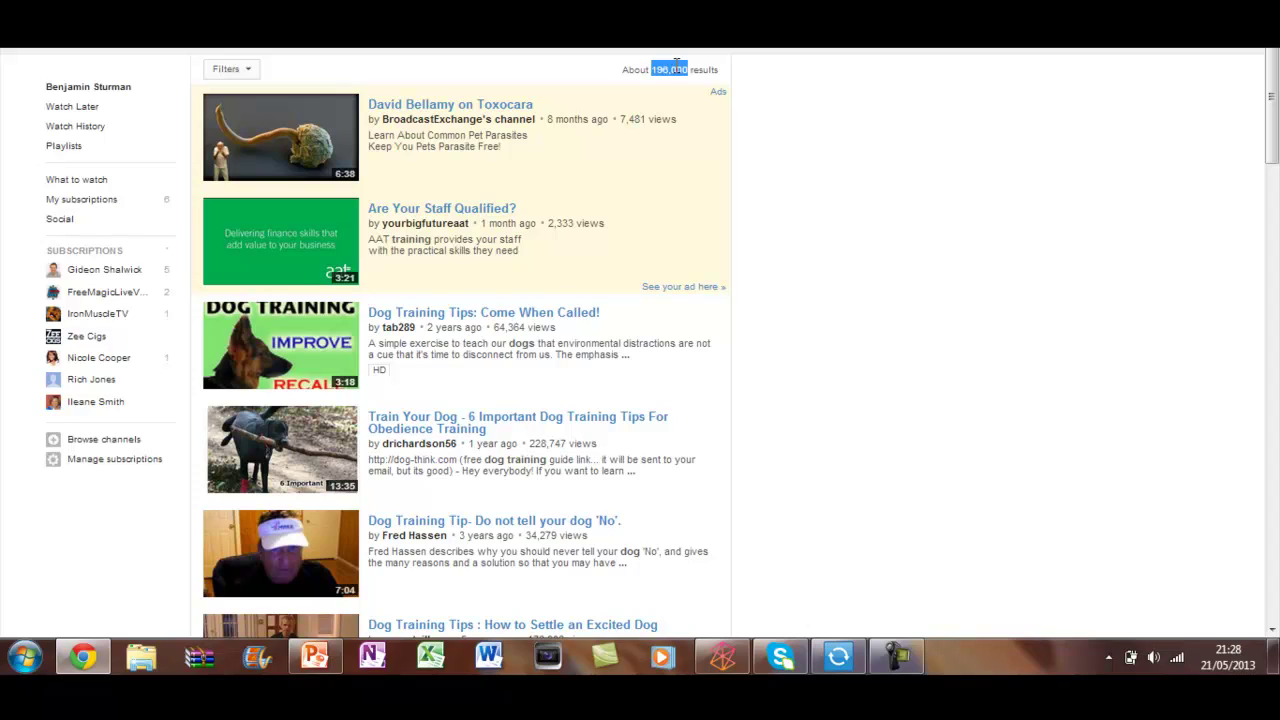
pyautogui.click(676, 64)
pyautogui.doubleClick(676, 64)
# Run the suggested search "dog training in chicago" and check its number of results
pyautogui.click(466, 54)
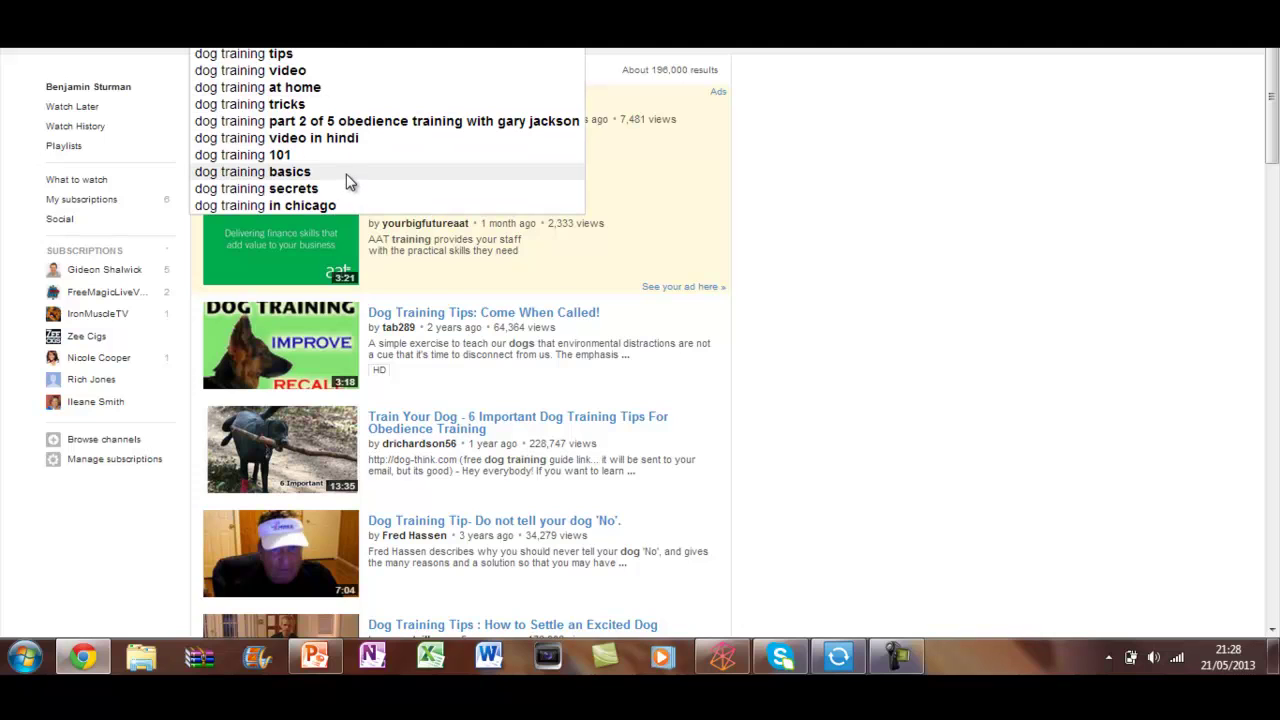
pyautogui.click(344, 206)
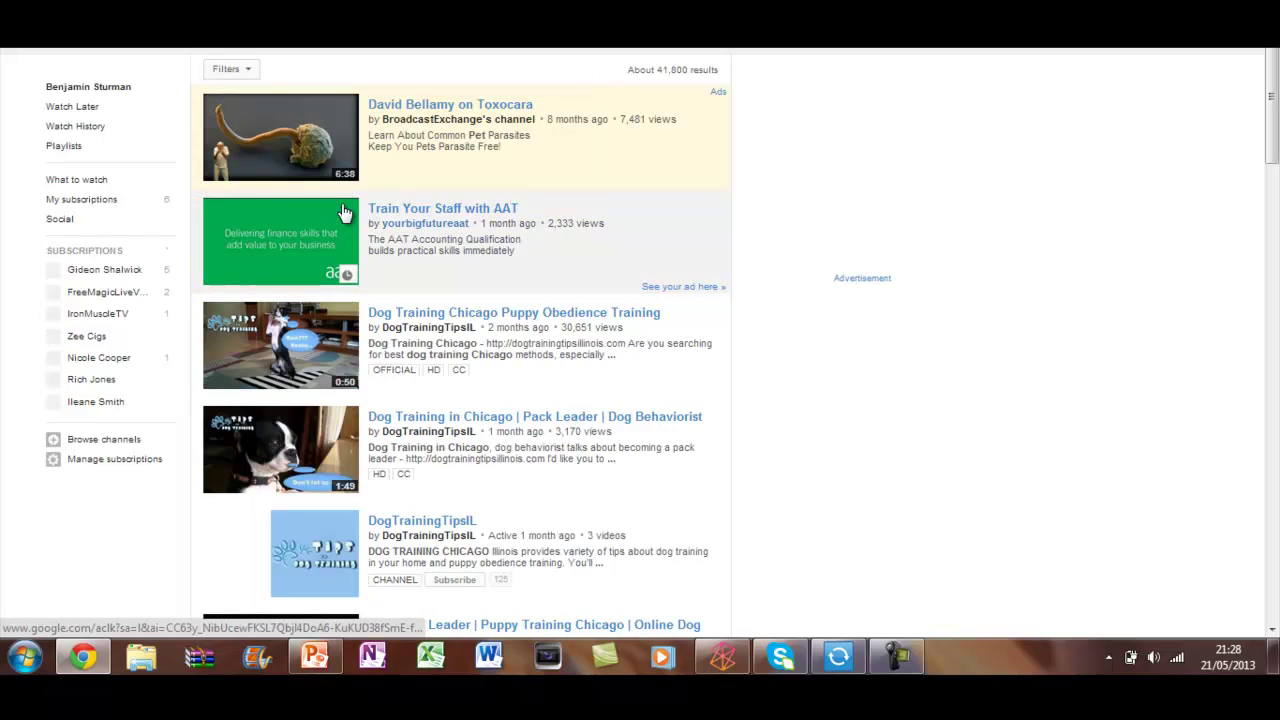
pyautogui.moveTo(658, 66); pyautogui.dragTo(687, 69)
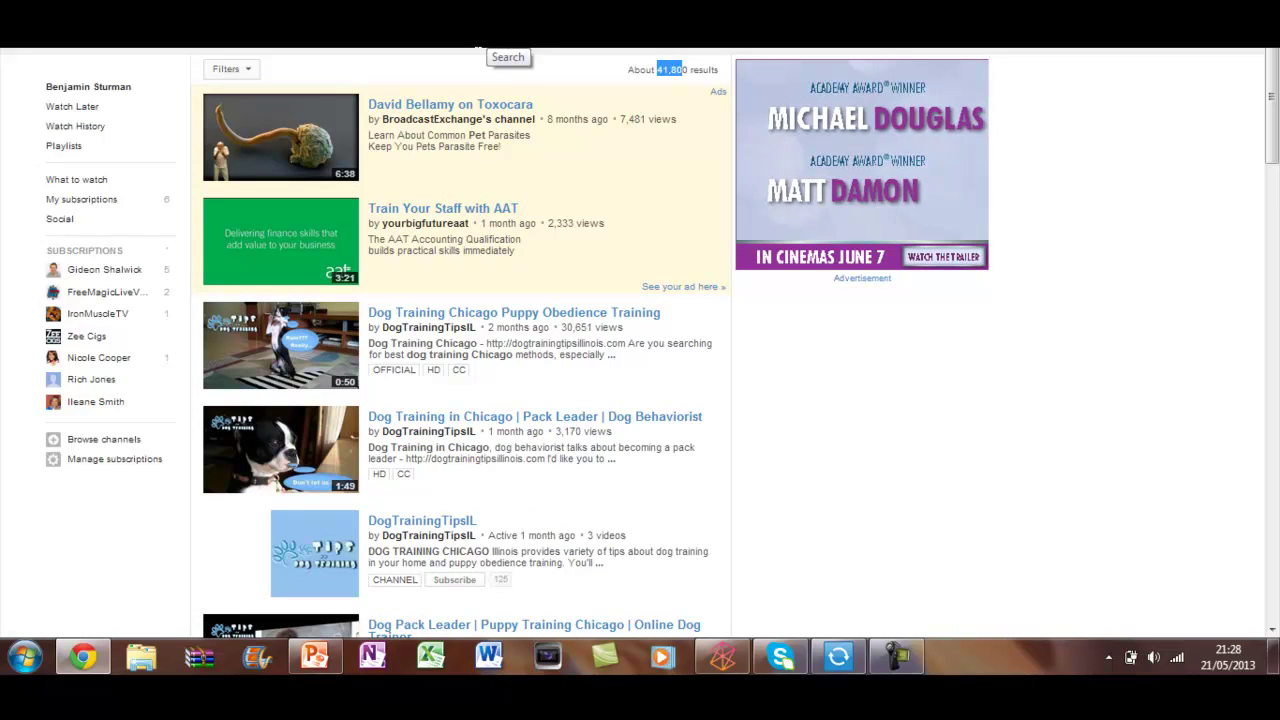
# Rerun the Chicago dog training search as a refined query and check how many results it returns
pyautogui.click(382, 62)
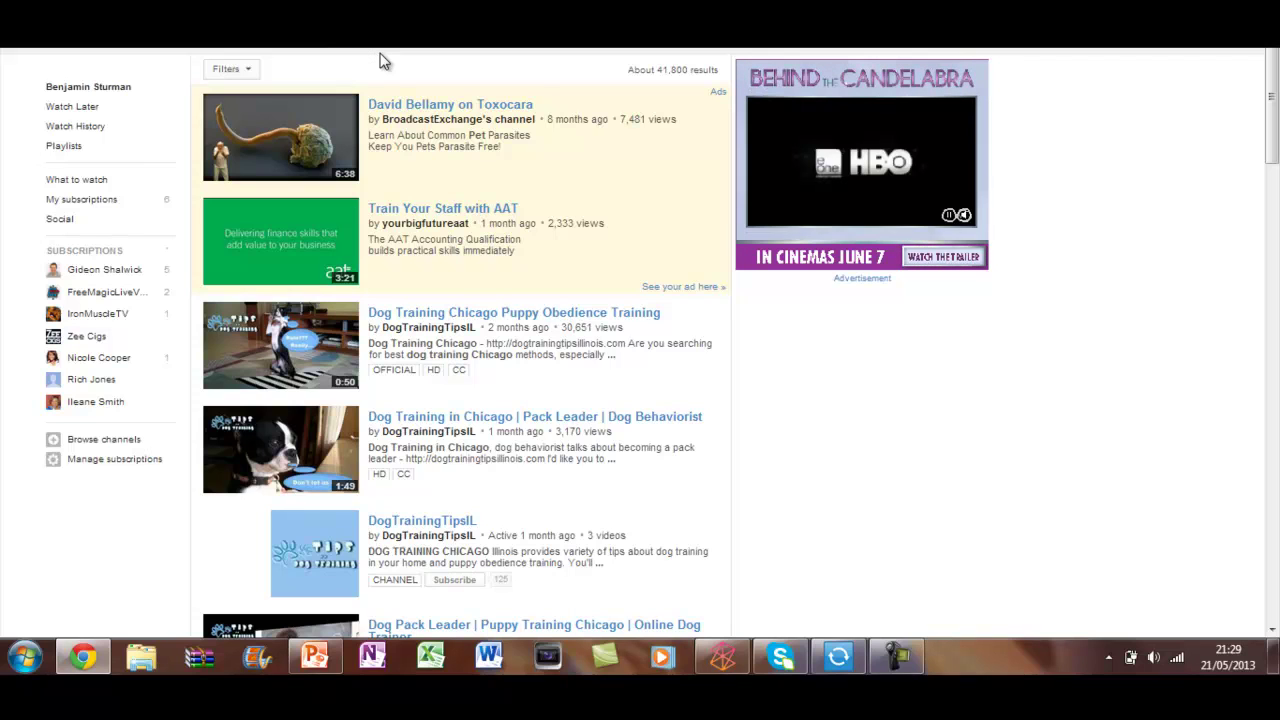
pyautogui.click(381, 60)
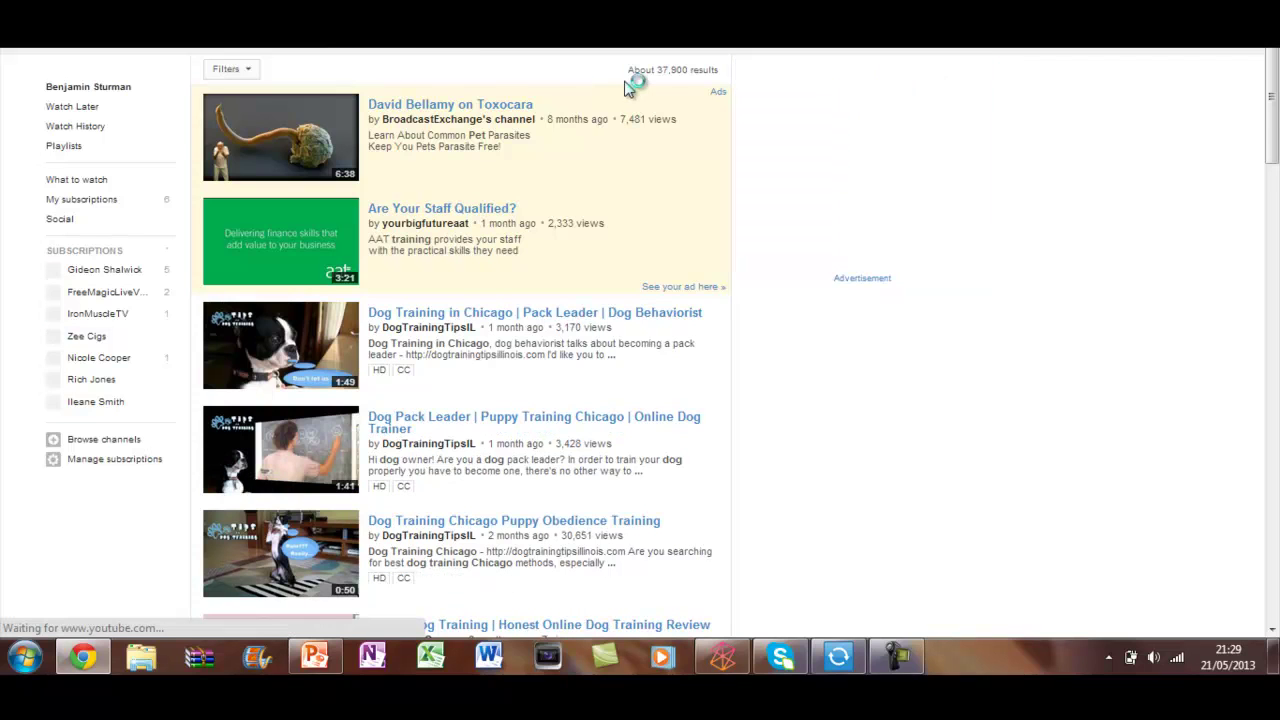
pyautogui.moveTo(656, 70); pyautogui.dragTo(686, 72)
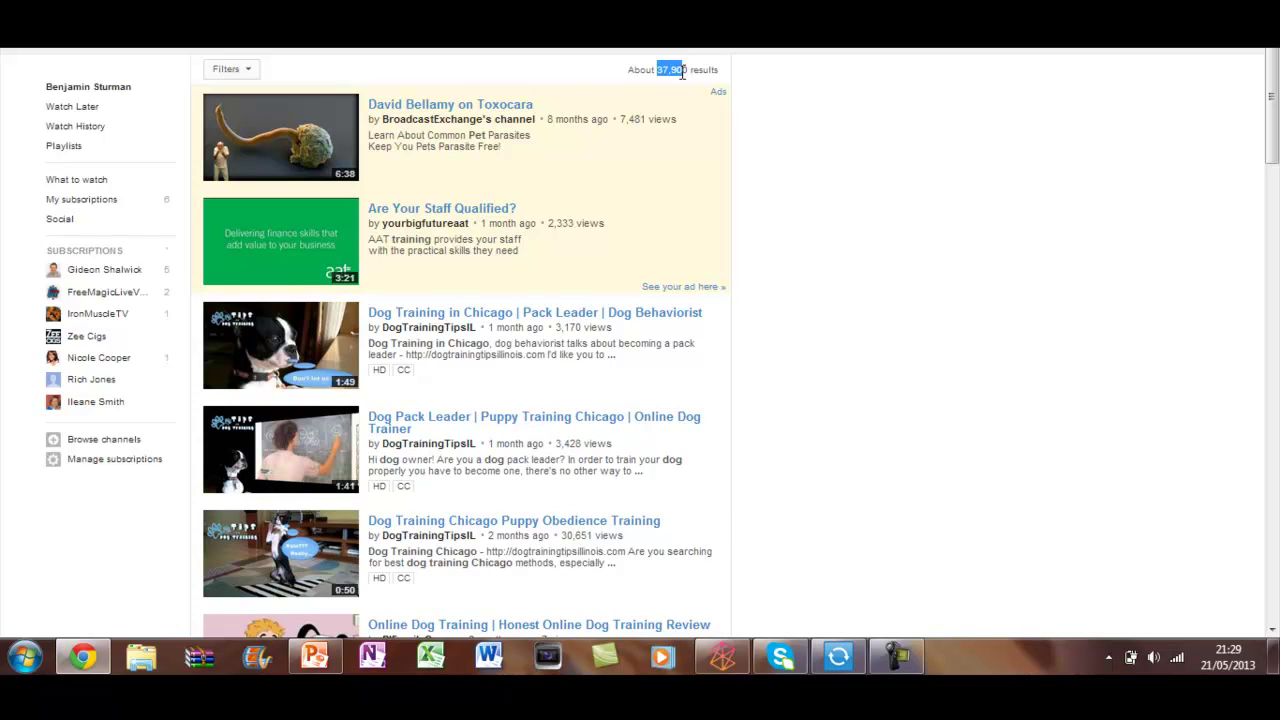
pyautogui.click(686, 74)
pyautogui.doubleClick(663, 73)
pyautogui.click(689, 70)
# Switch to the YouTube Keyword Tool and examine its language and country options and the "dog training" phrase entered
pyautogui.hotkey('ctrl', 'Tab')
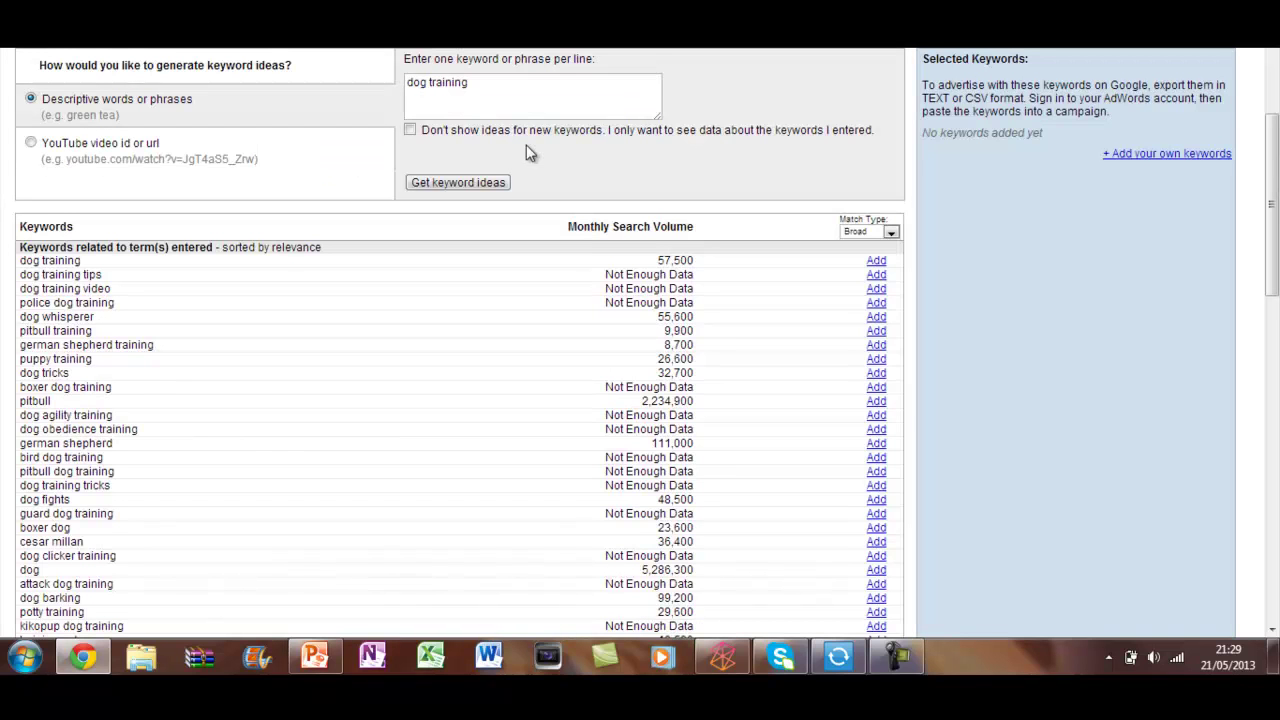
pyautogui.scroll(2, 533, 150)
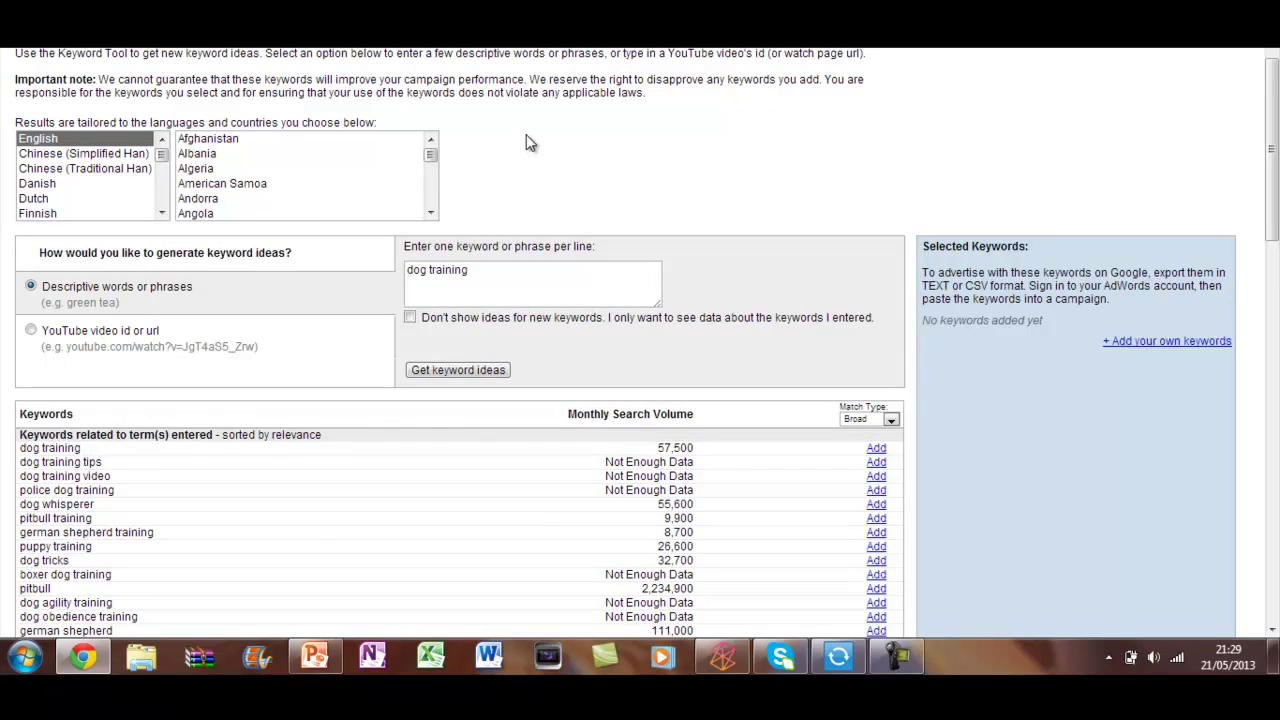
pyautogui.scroll(1, 530, 140)
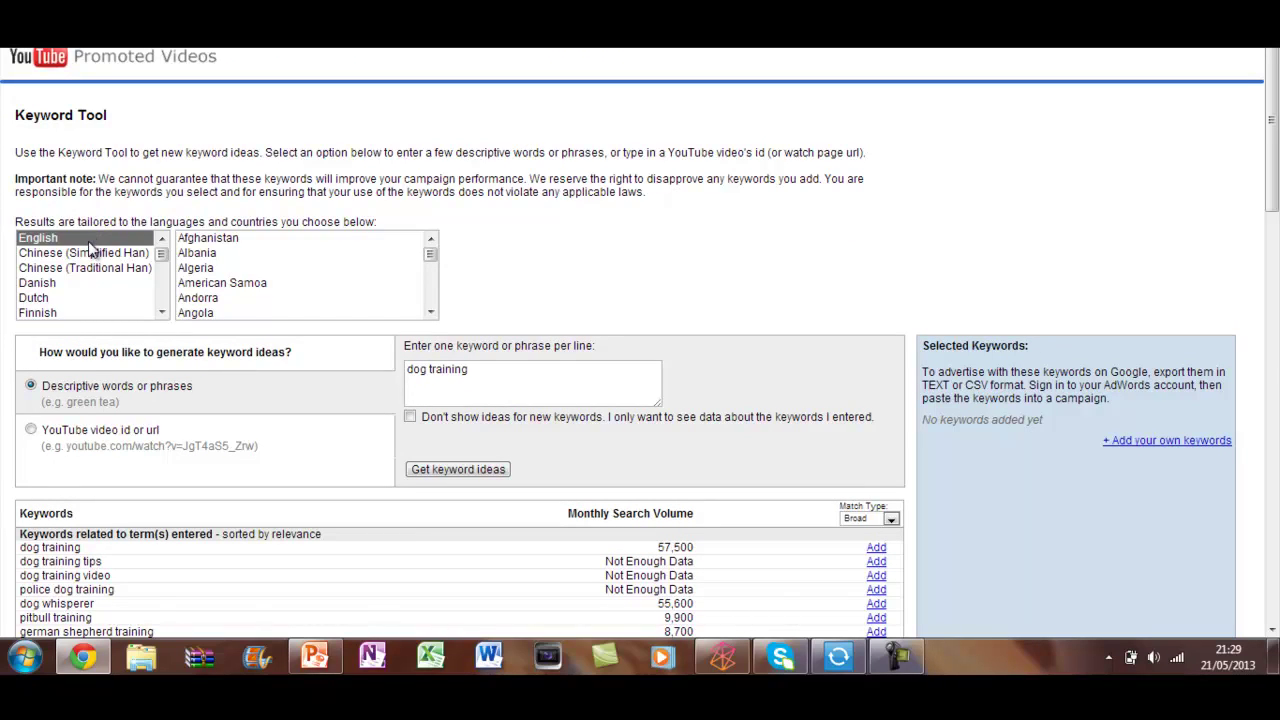
pyautogui.moveTo(482, 369); pyautogui.dragTo(406, 372)
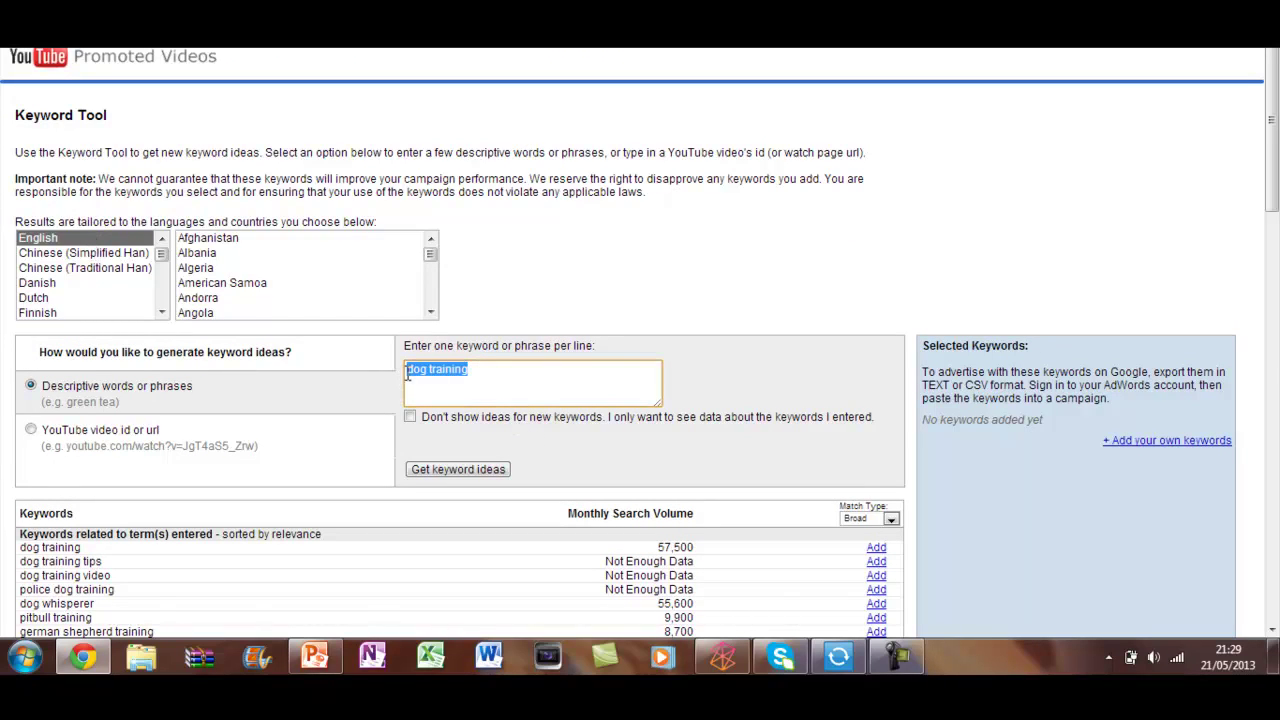
pyautogui.click(532, 366)
# Examine the monthly search volumes of the related keywords "pitbull" and "german shepherd training"
pyautogui.scroll(-2, 612, 343)
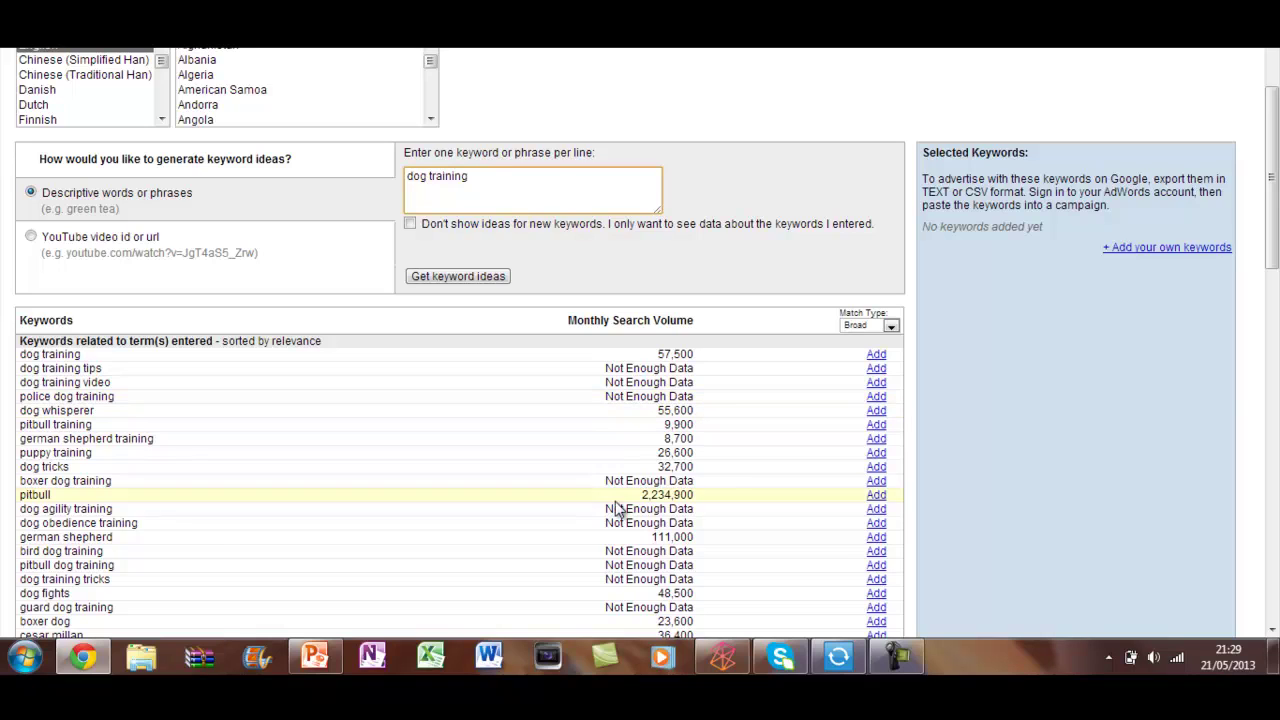
pyautogui.moveTo(642, 494); pyautogui.dragTo(686, 494)
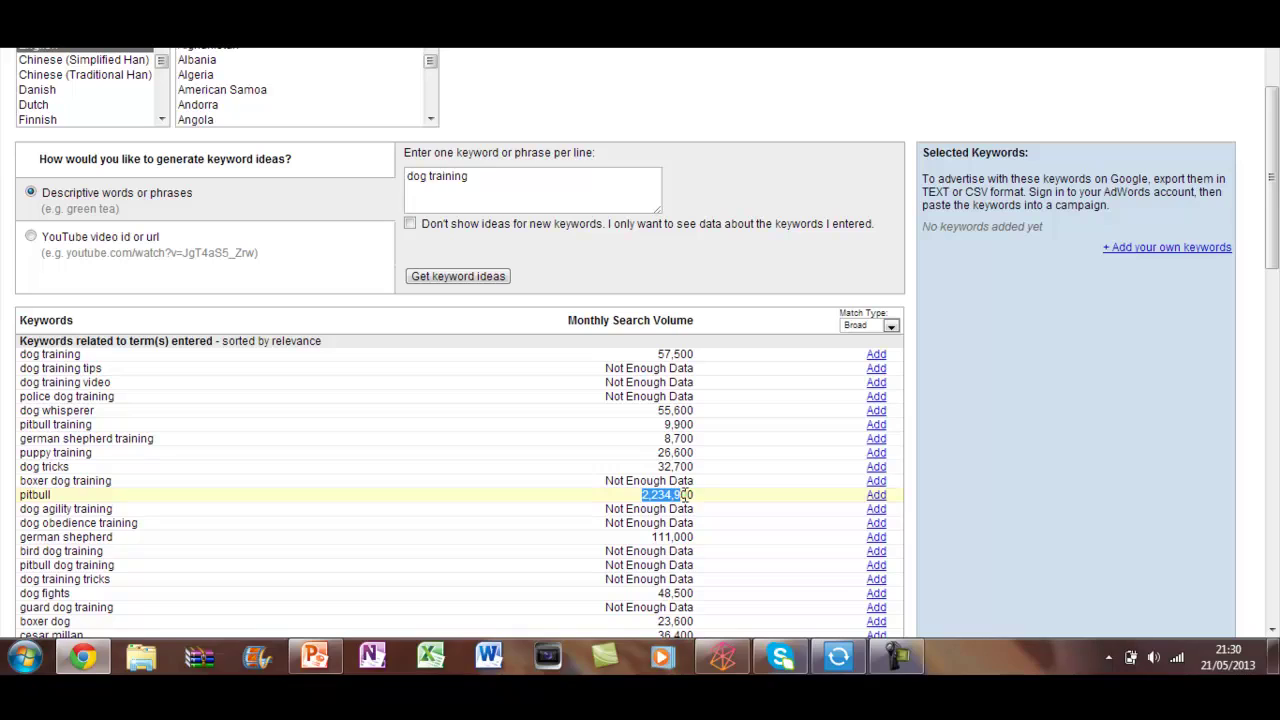
pyautogui.click(688, 494)
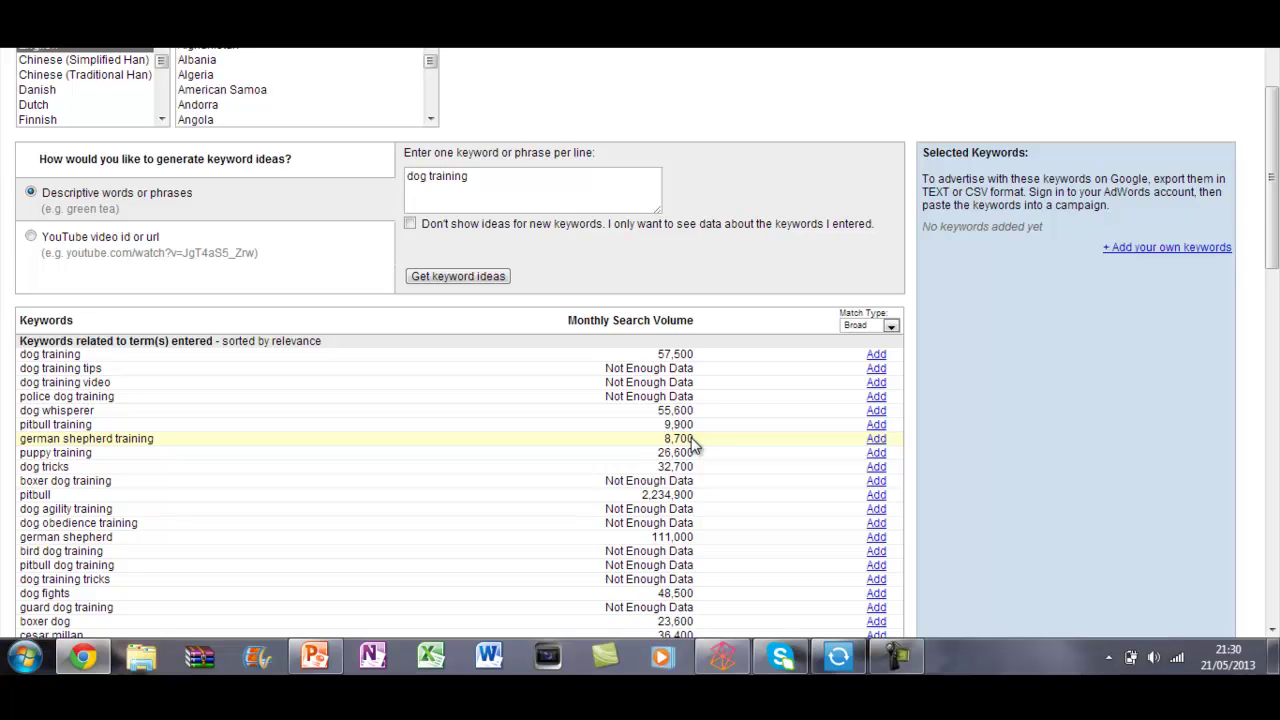
pyautogui.moveTo(706, 440); pyautogui.dragTo(660, 448)
# Switch to Google Trends and examine the worldwide interest over time for "dog training" up to May 2013
pyautogui.scroll(2, 314, 371)
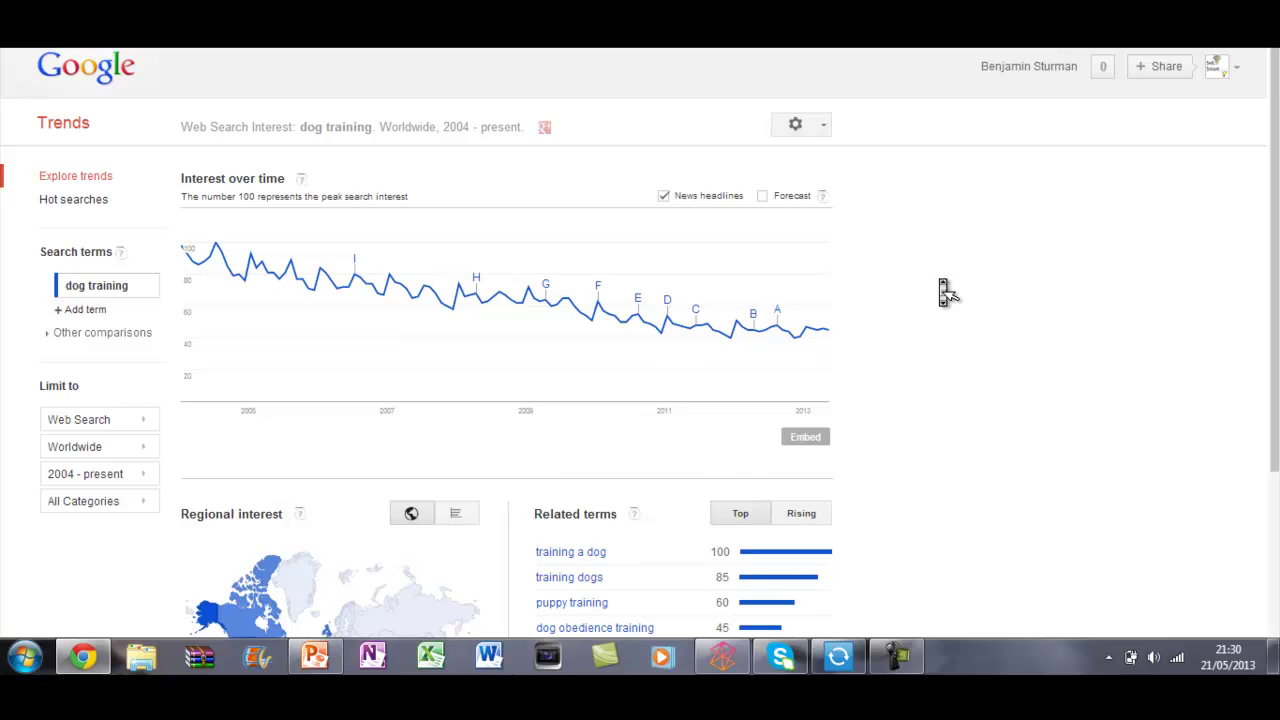
pyautogui.scroll(-2, 940, 287)
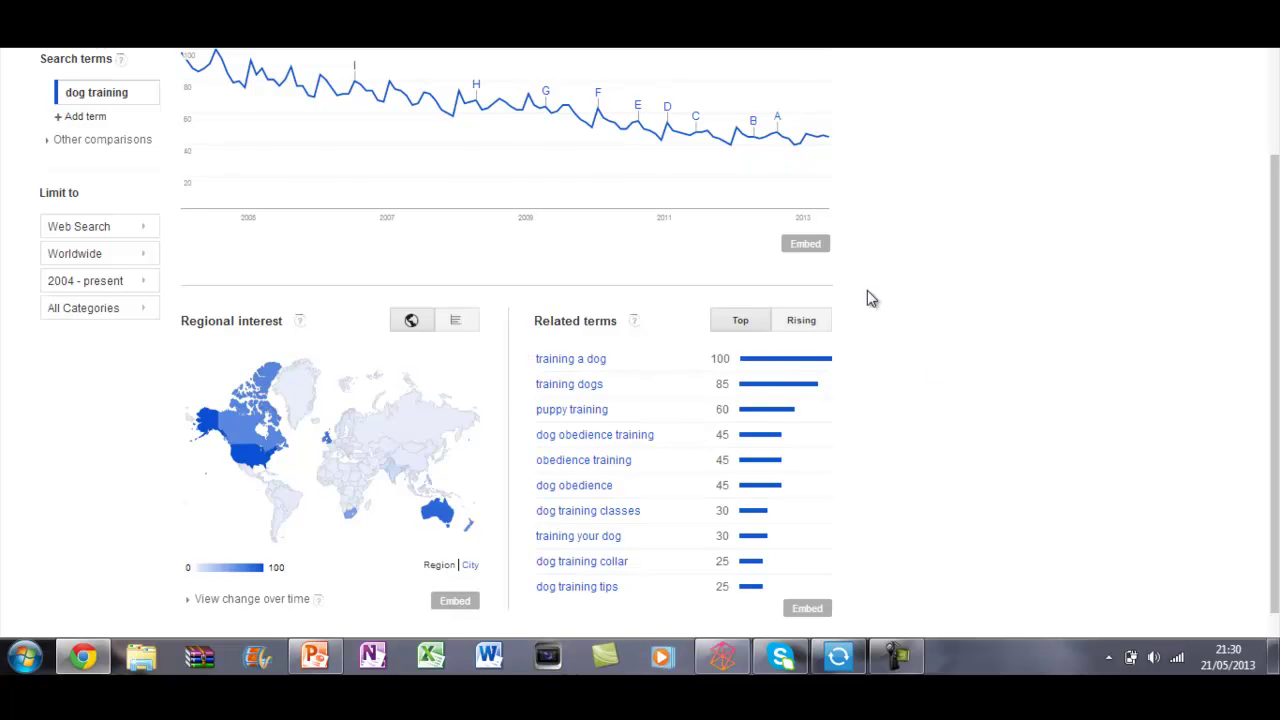
pyautogui.scroll(1, 869, 297)
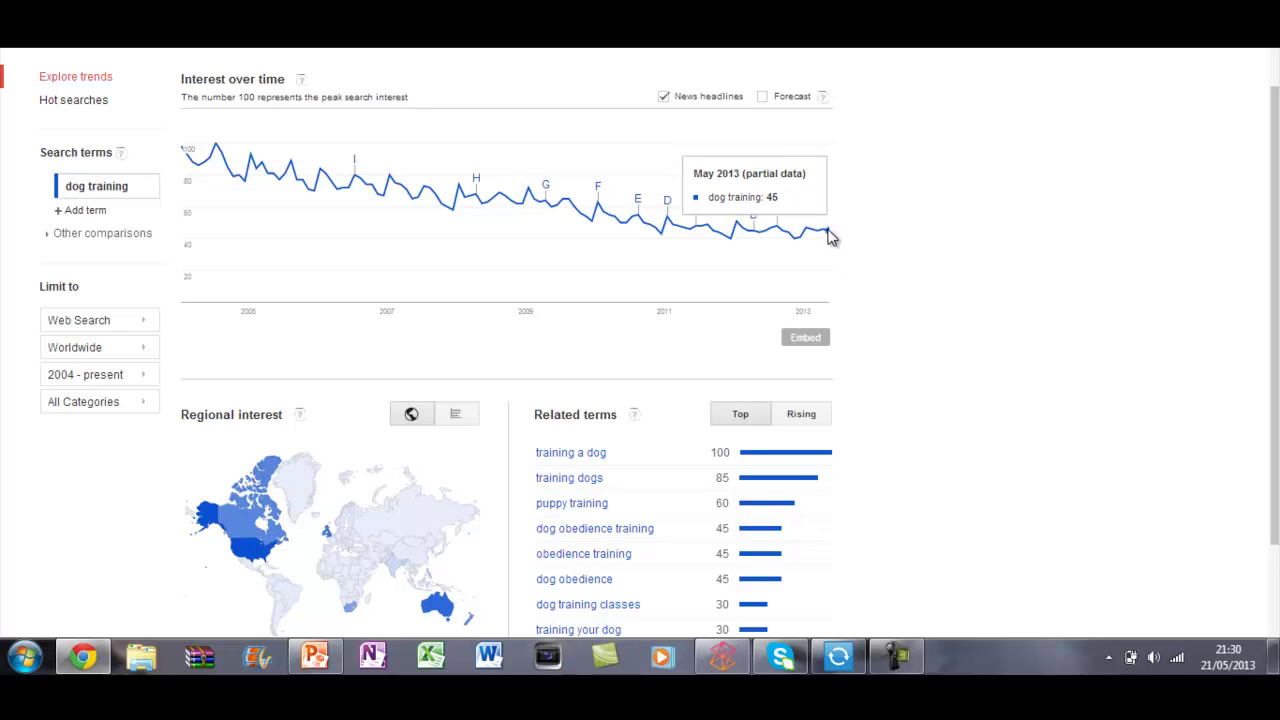
# Review the list of top related terms for "dog training", down to "dog training tips"
pyautogui.scroll(-3, 888, 276)
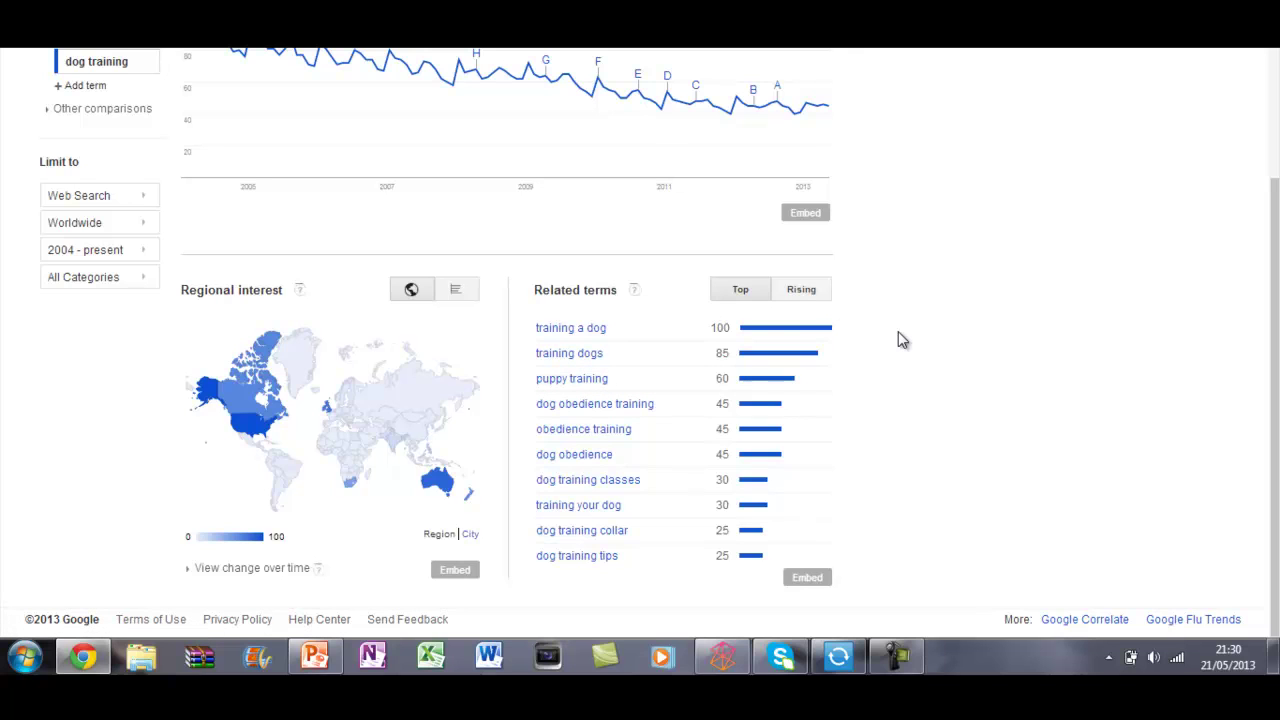
pyautogui.moveTo(526, 555); pyautogui.dragTo(614, 557)
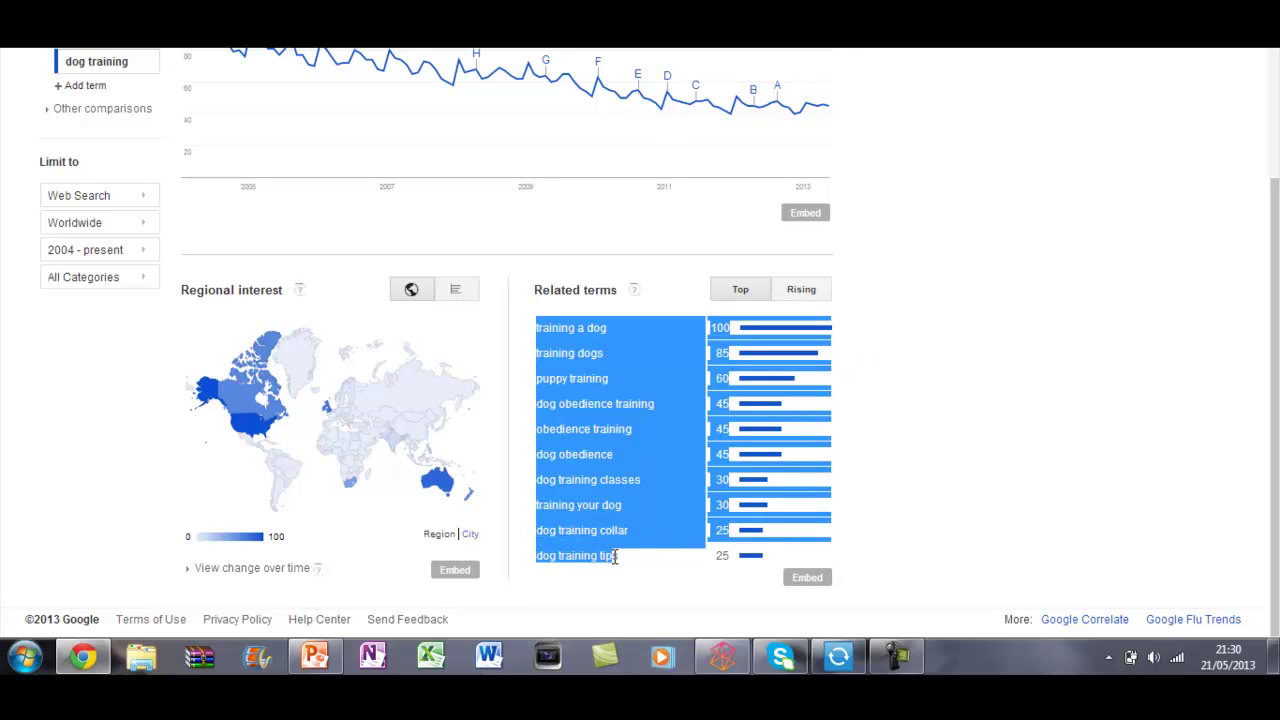
pyautogui.click(937, 515)
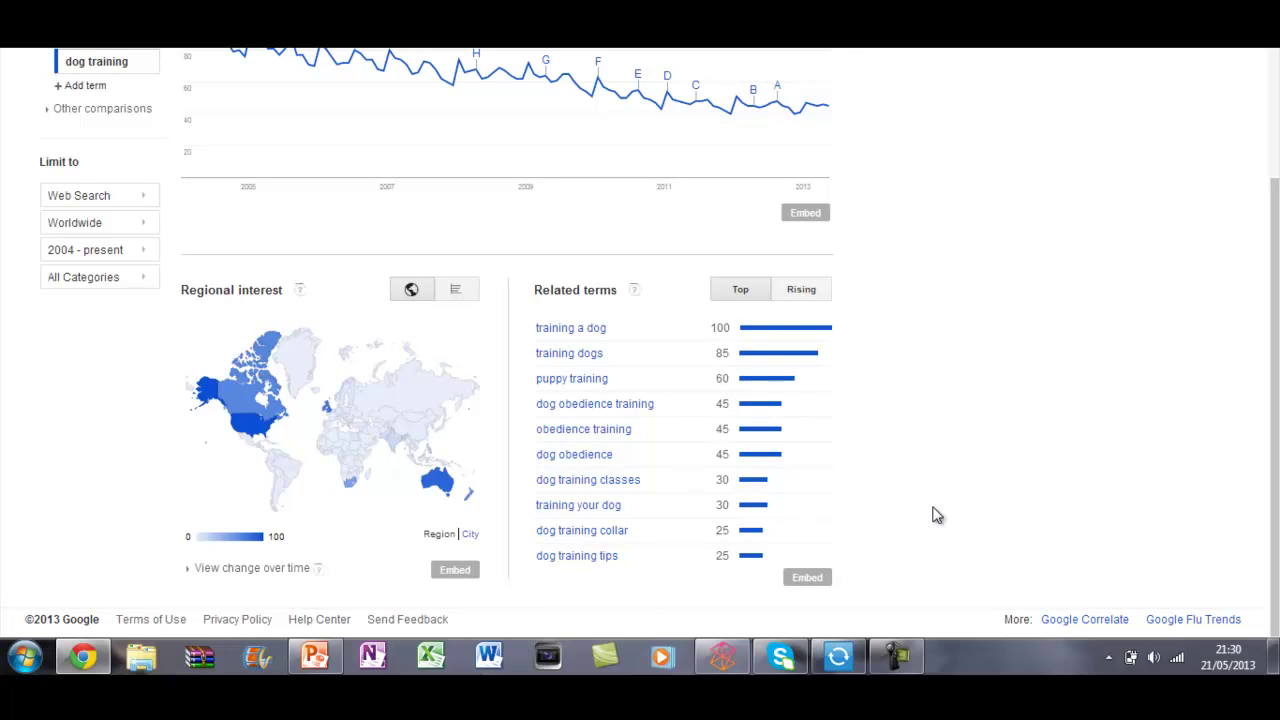